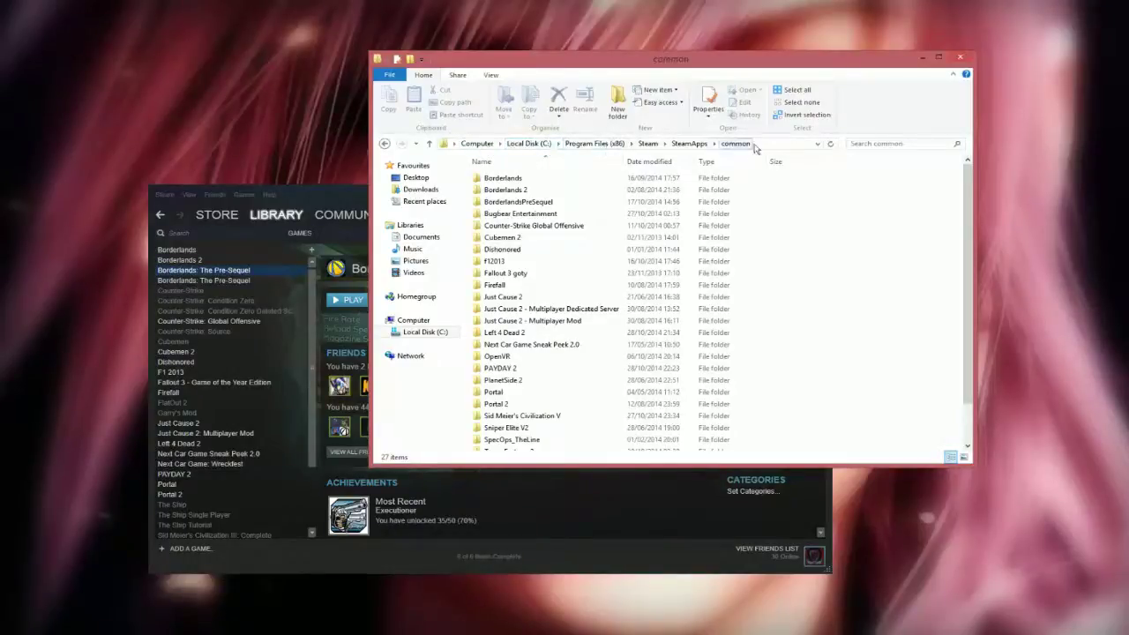
Open the DefaultInput configuration file from the BorderlandsPreSequel game's WillowGame\Config folder
double_click(512, 202)
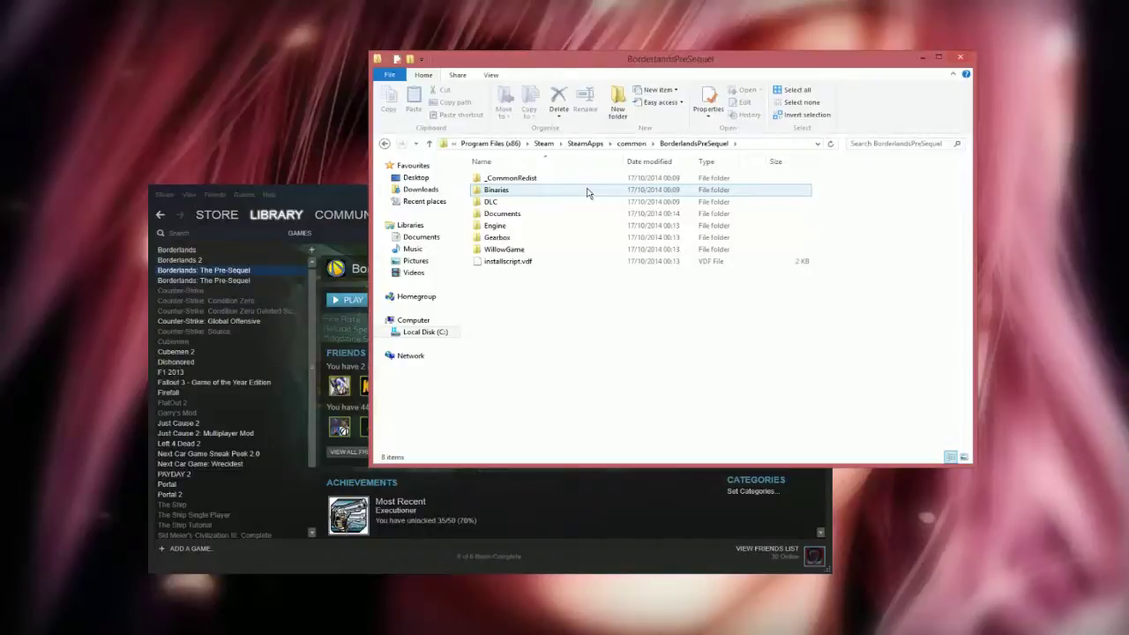
double_click(542, 250)
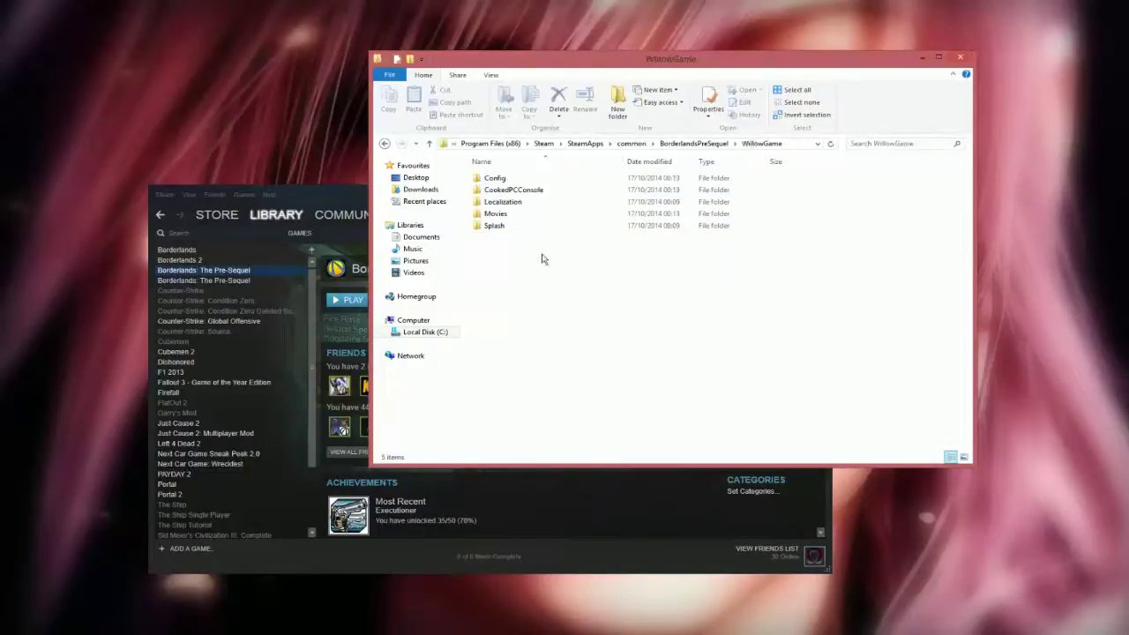
double_click(539, 178)
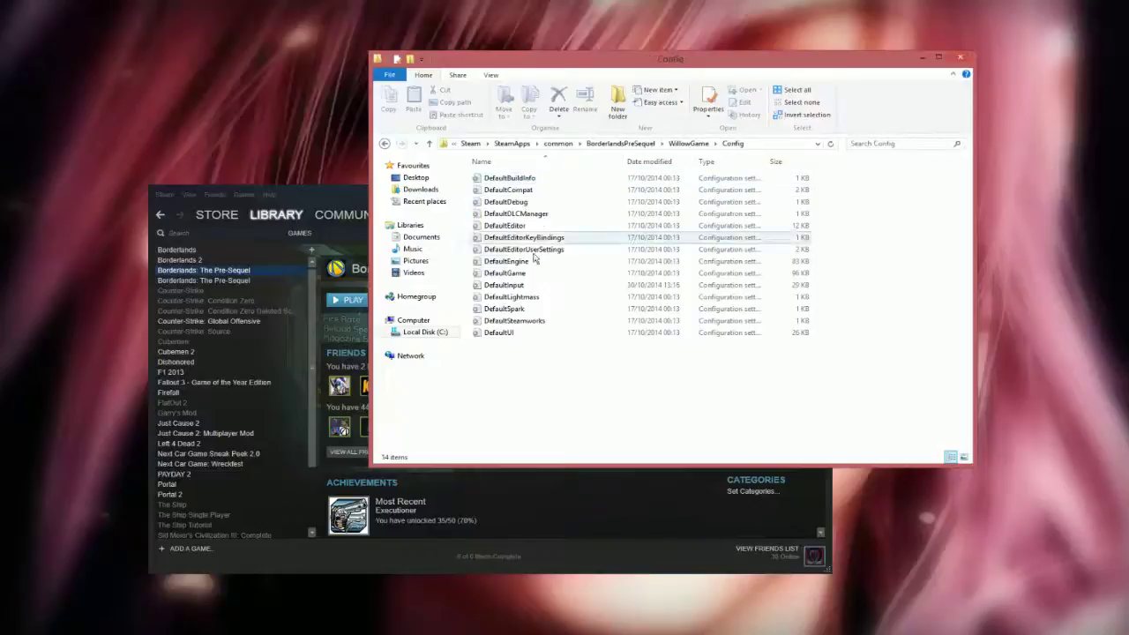
double_click(512, 285)
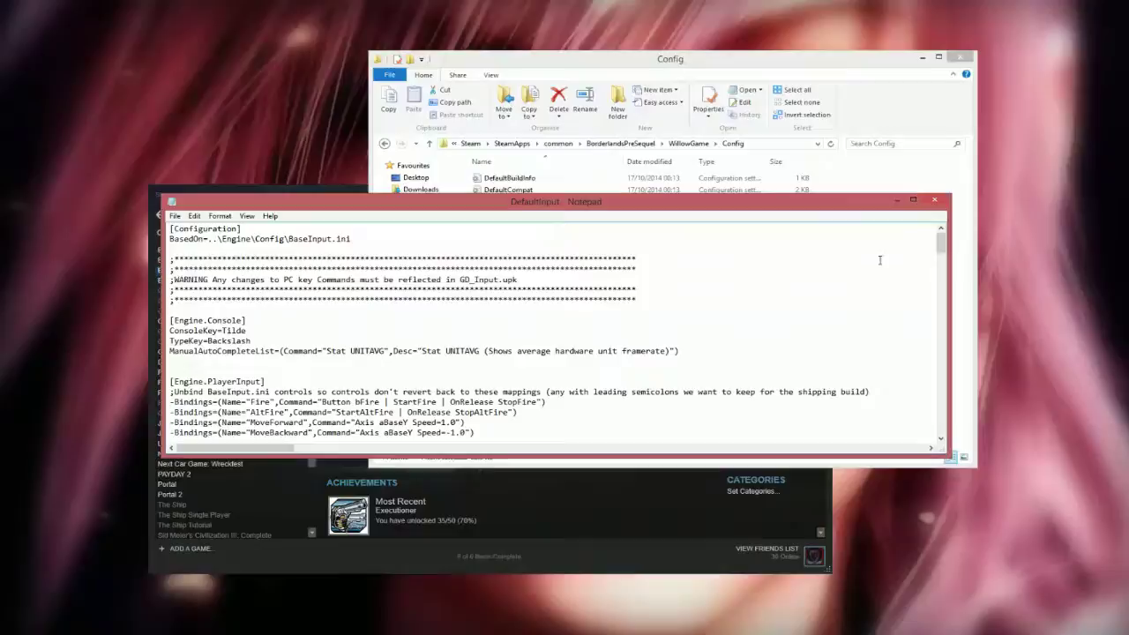
Examine the [Engine.Console] section of DefaultInput, including the ConsoleKey, TypeKey and ManualAutoCompleteList lines
drag(940, 240, 564, 154)
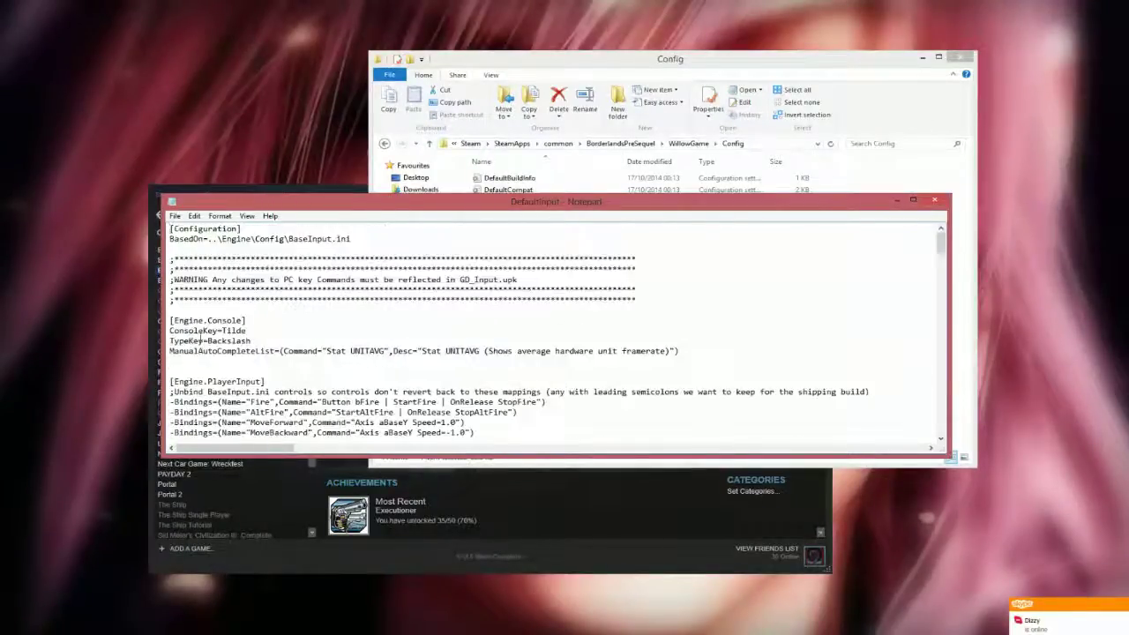
drag(171, 320, 273, 321)
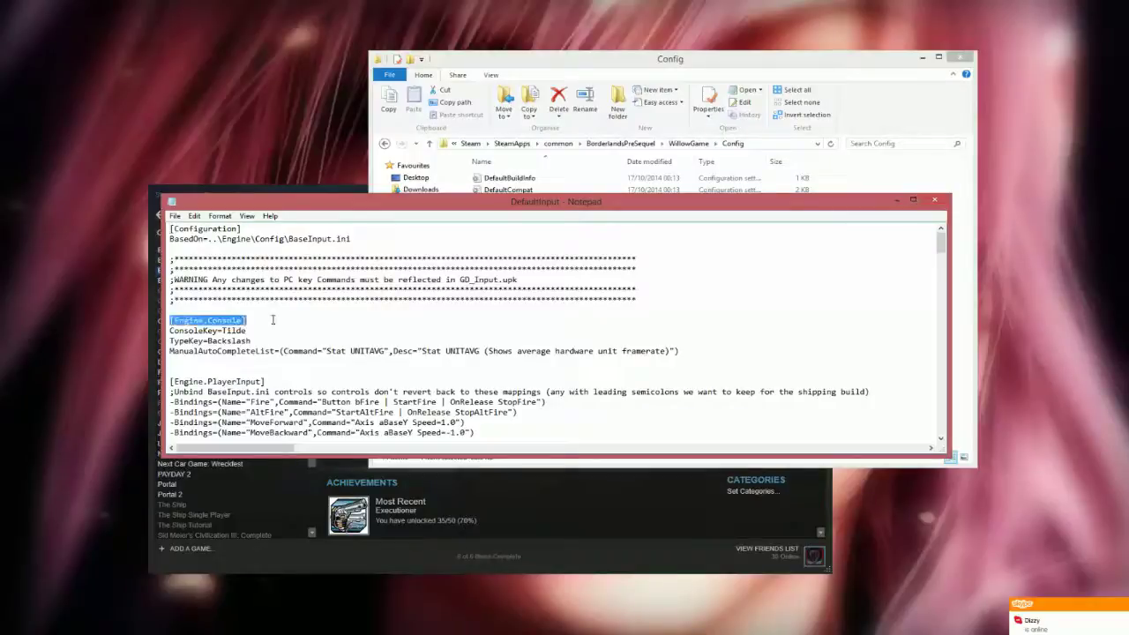
drag(170, 351, 911, 357)
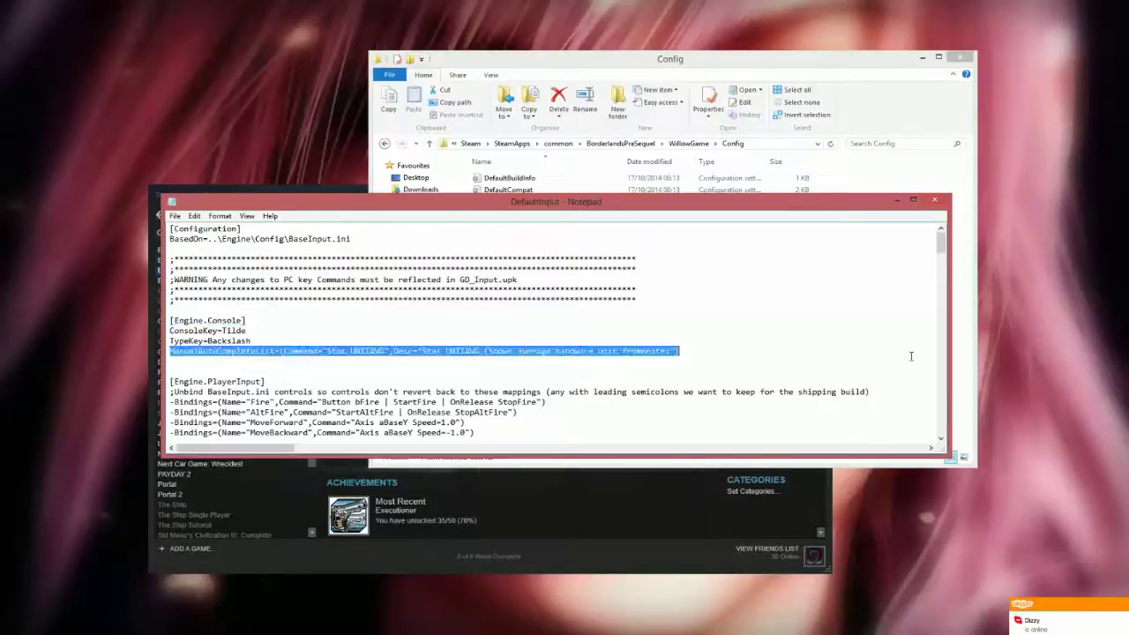
click(402, 363)
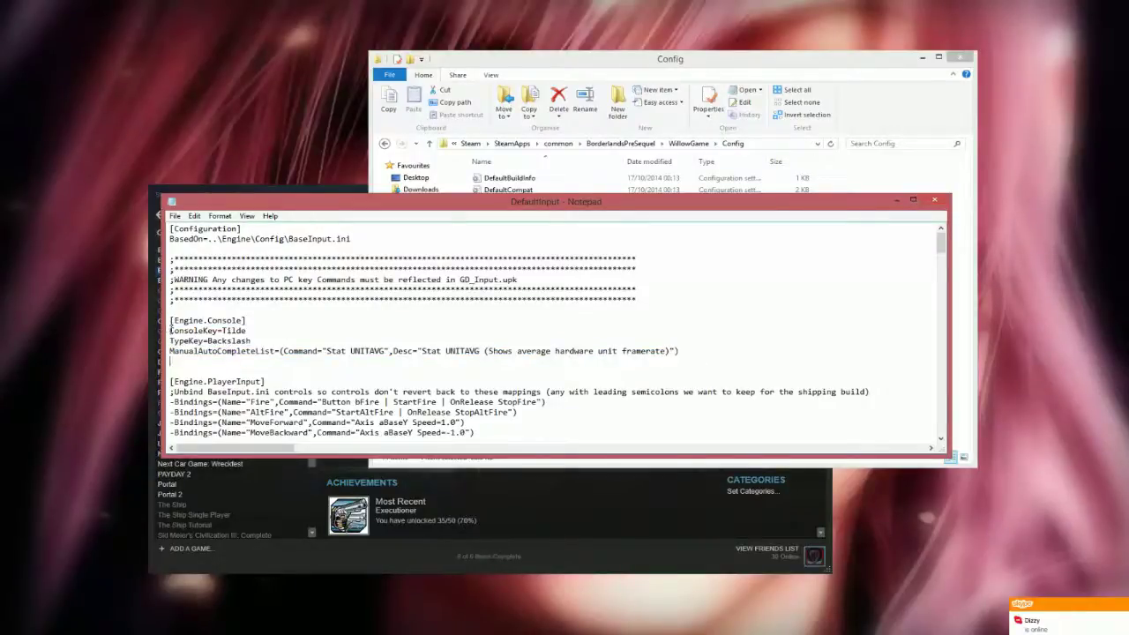
drag(171, 331, 287, 342)
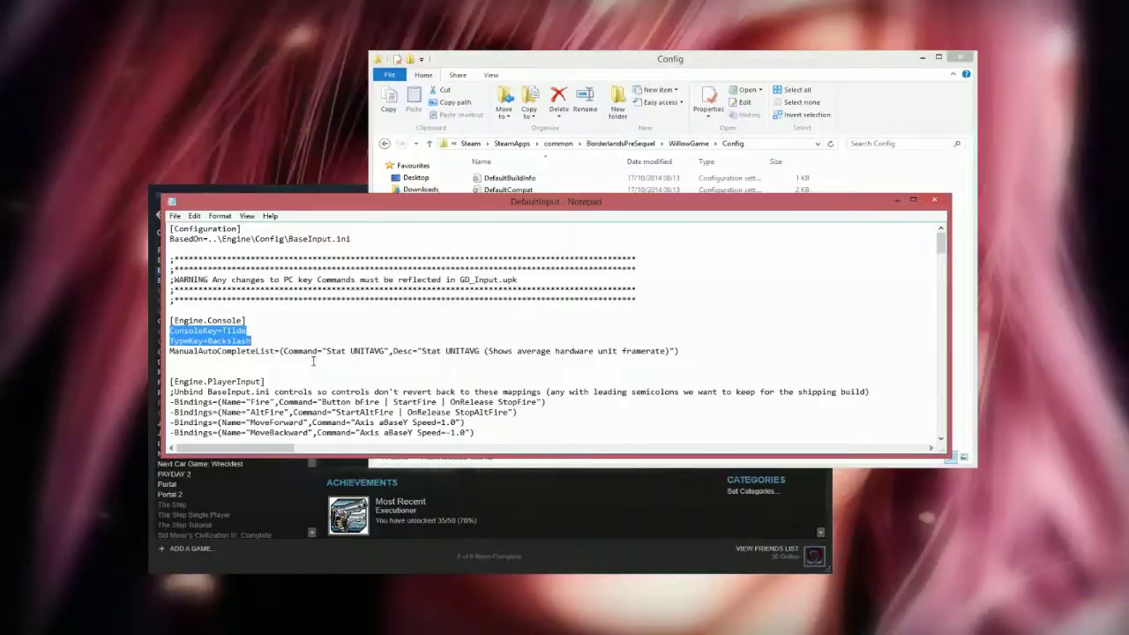
click(388, 304)
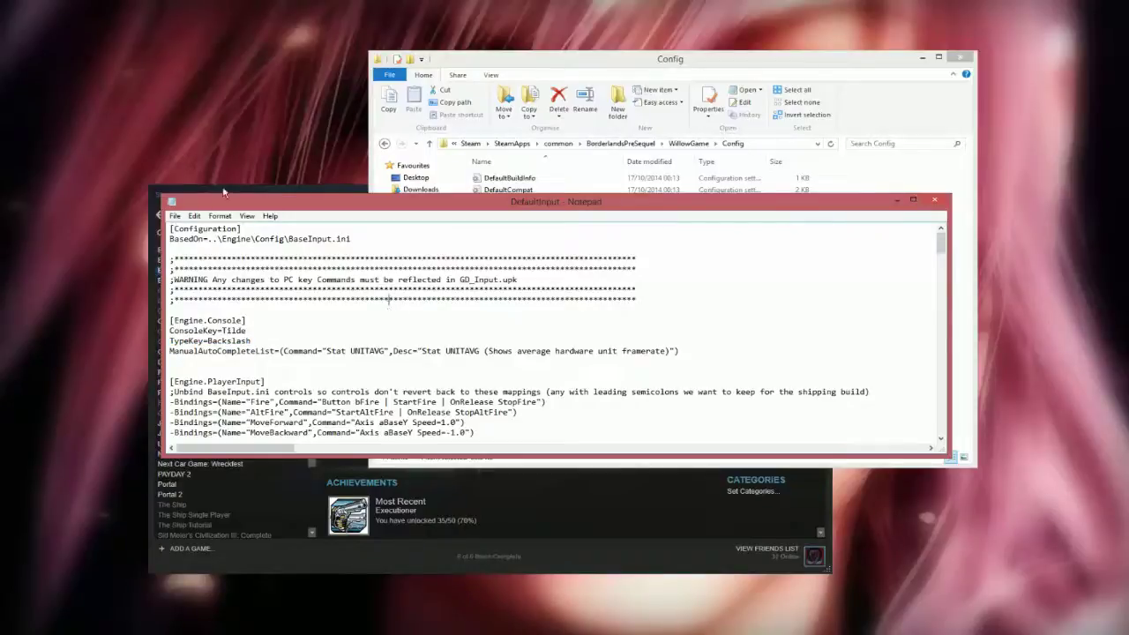
Save the DefaultInput file, and close both it and the Config folder window
click(174, 216)
click(194, 251)
click(933, 201)
click(965, 58)
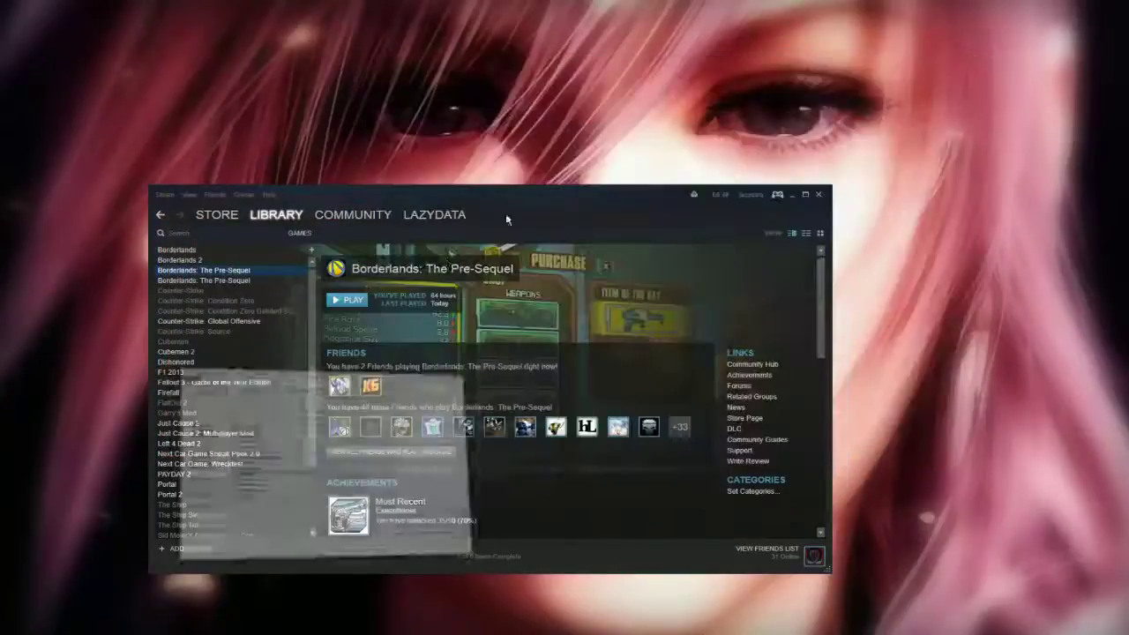
Launch Borderlands: The Pre-Sequel from the Steam library and continue the saved game
click(347, 300)
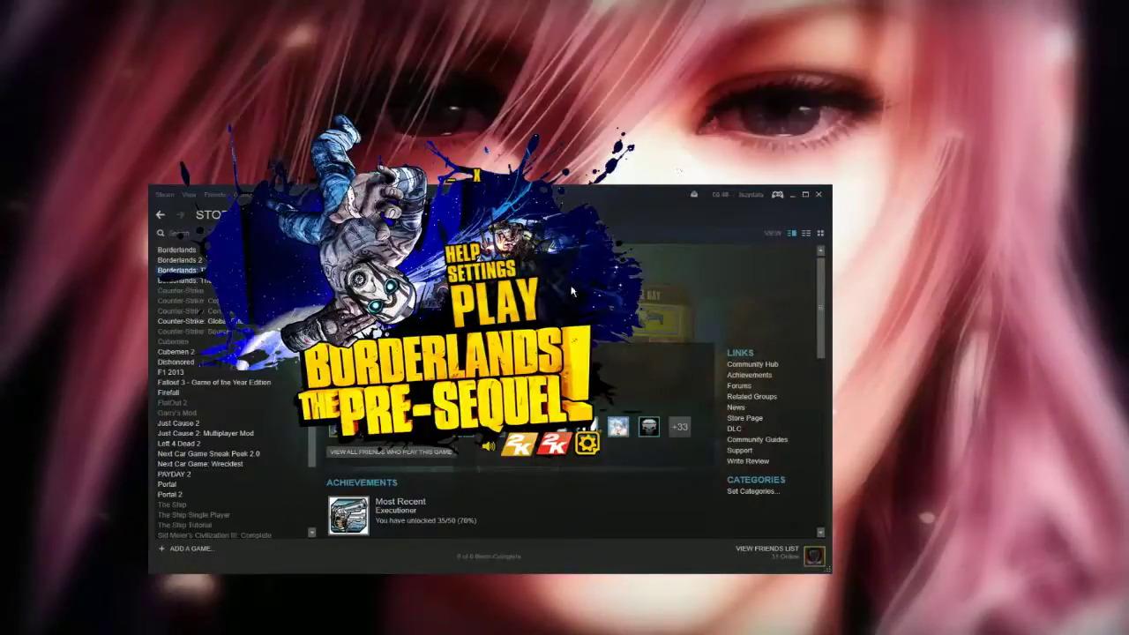
click(515, 302)
click(287, 313)
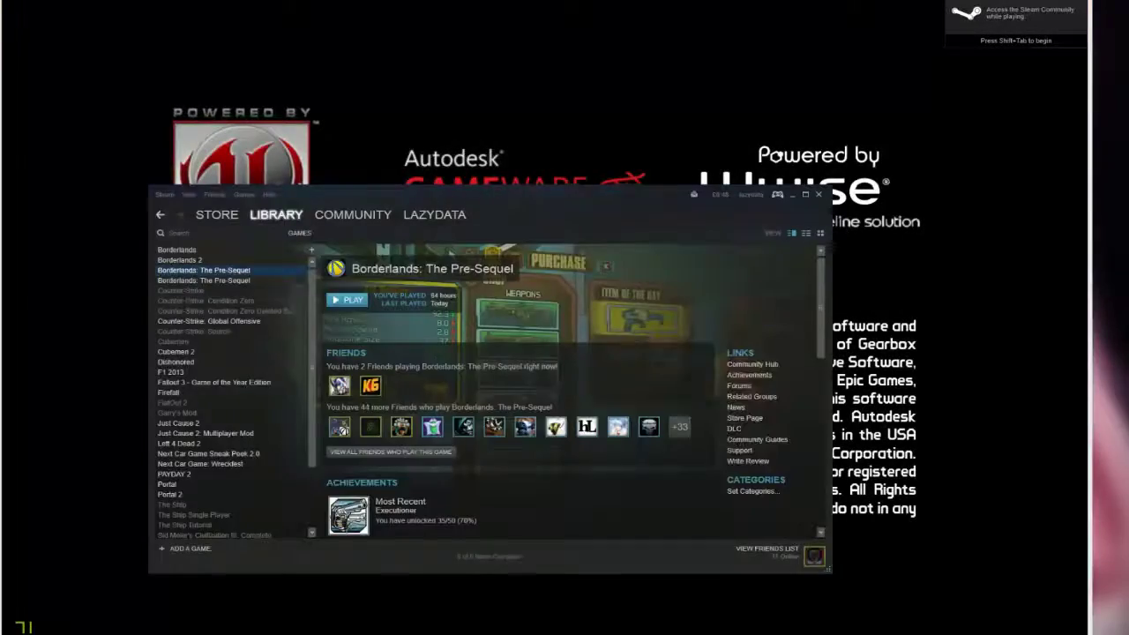
key(alt+Tab)
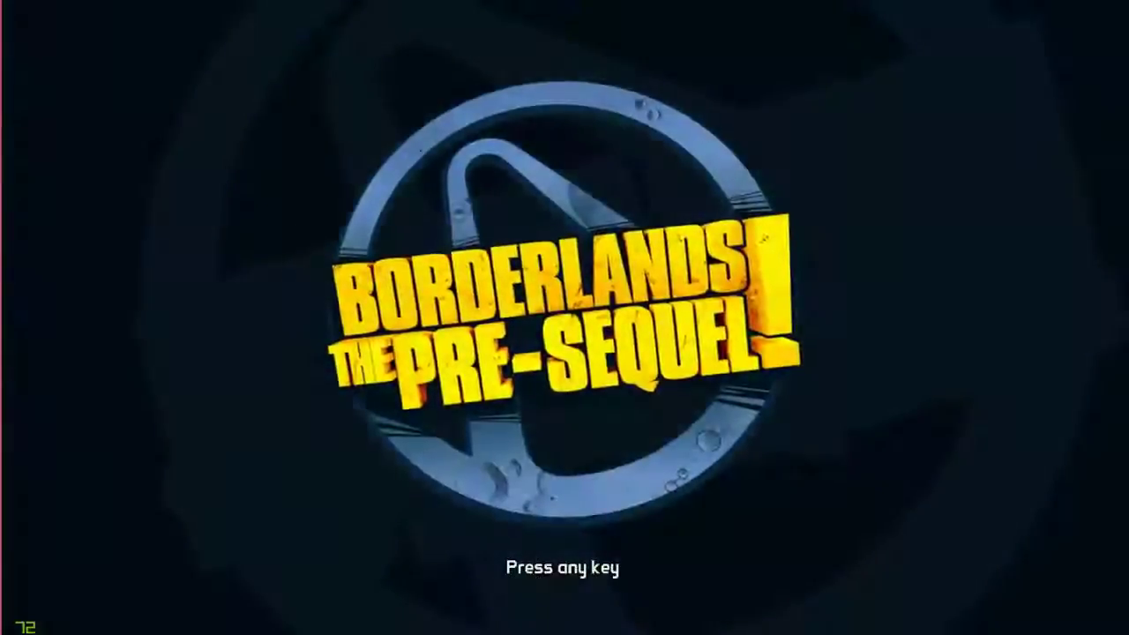
key(Return)
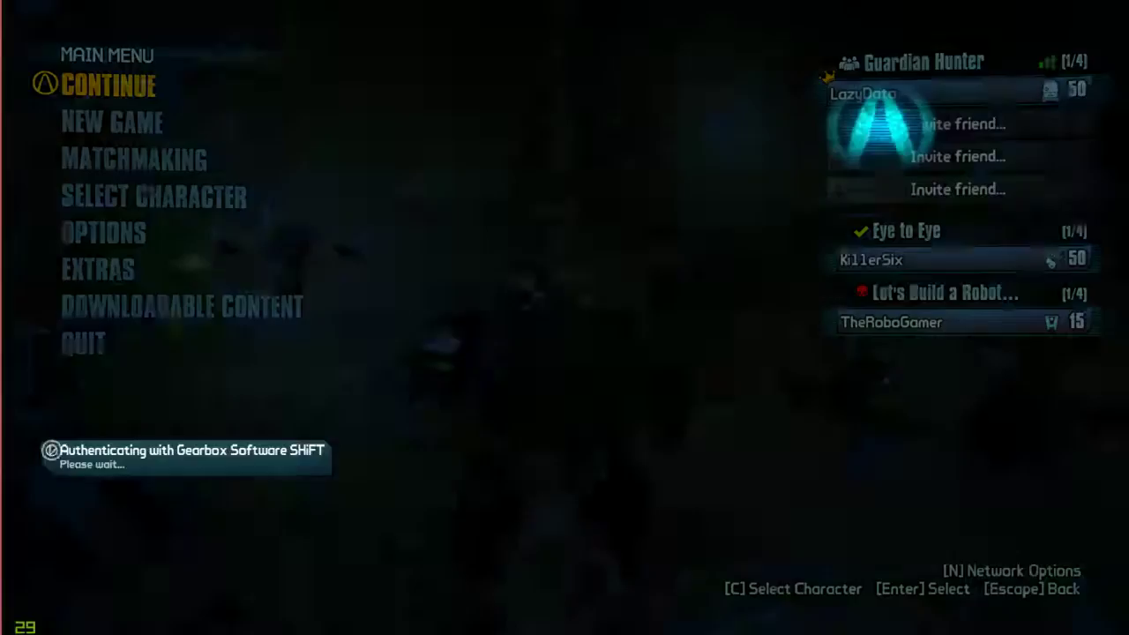
key(Return)
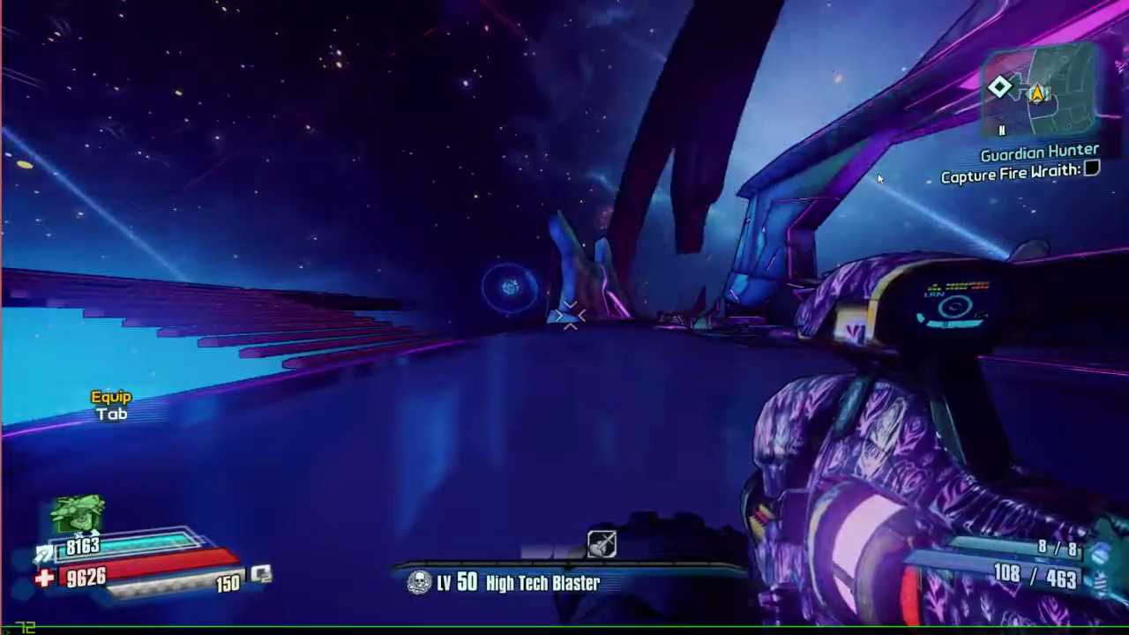
Run the stat fps command in the in-game console to turn on the frame-rate display, and close the console
key(grave)
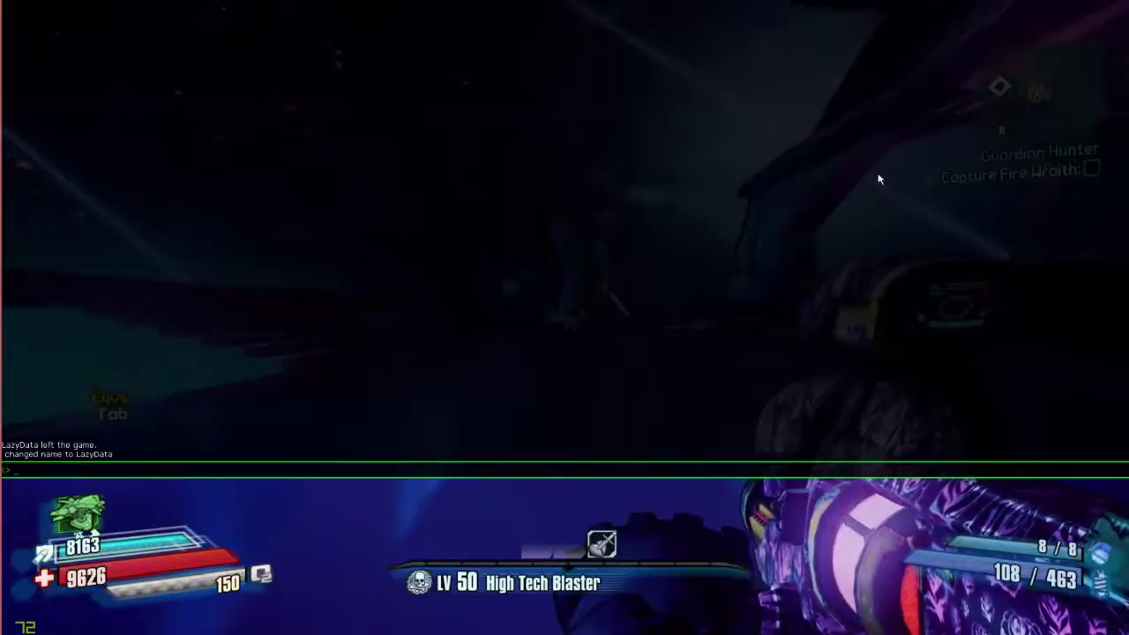
key(grave)
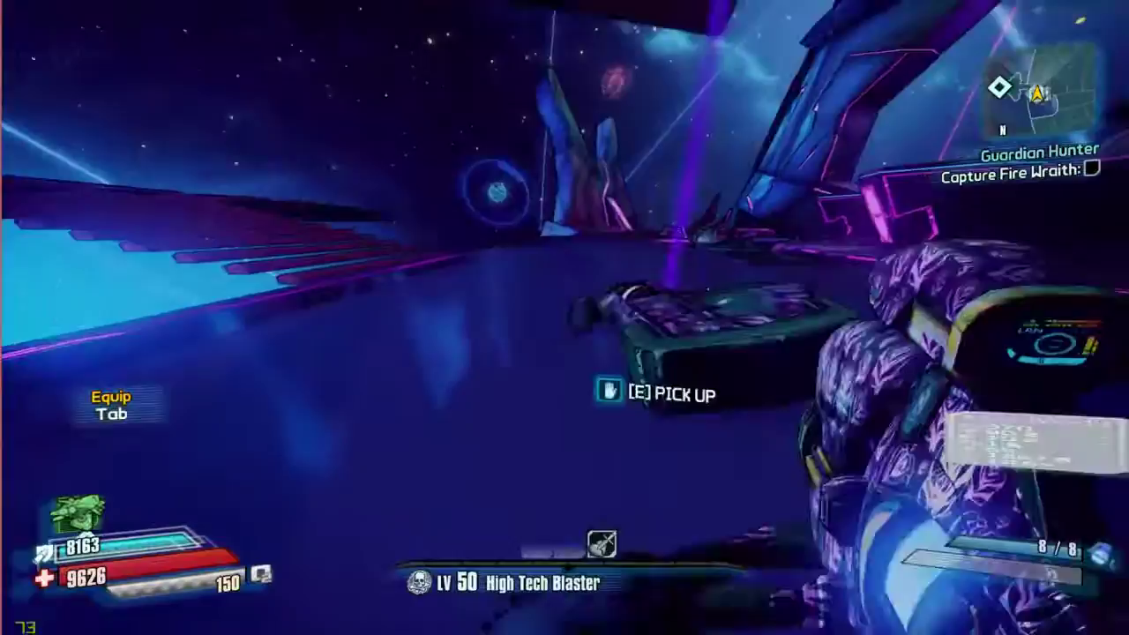
key(grave)
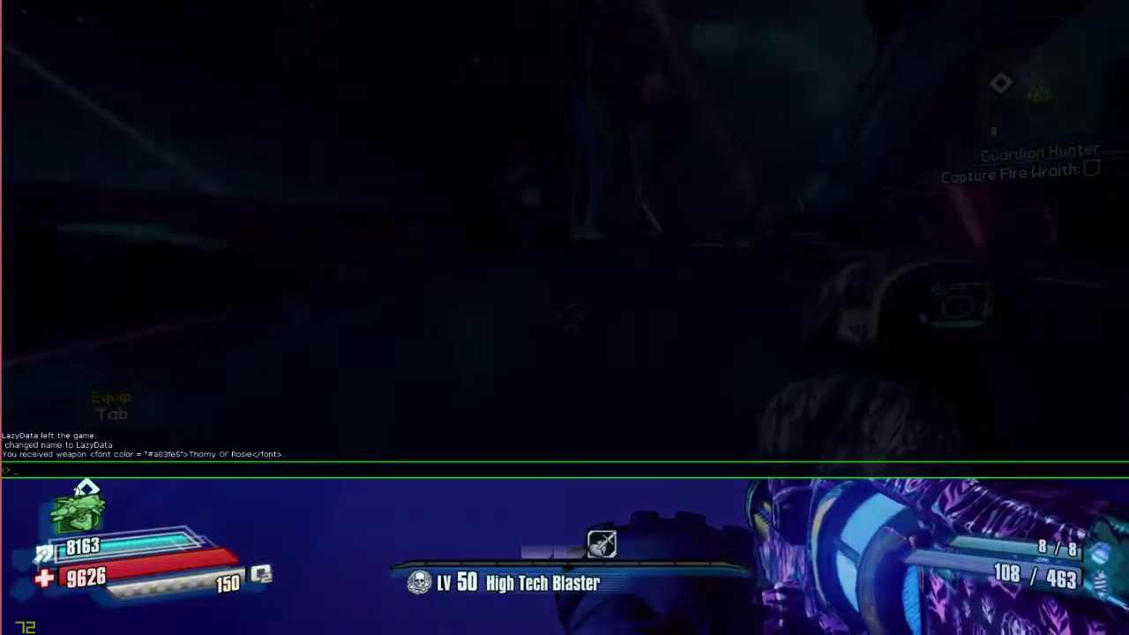
text(sta)
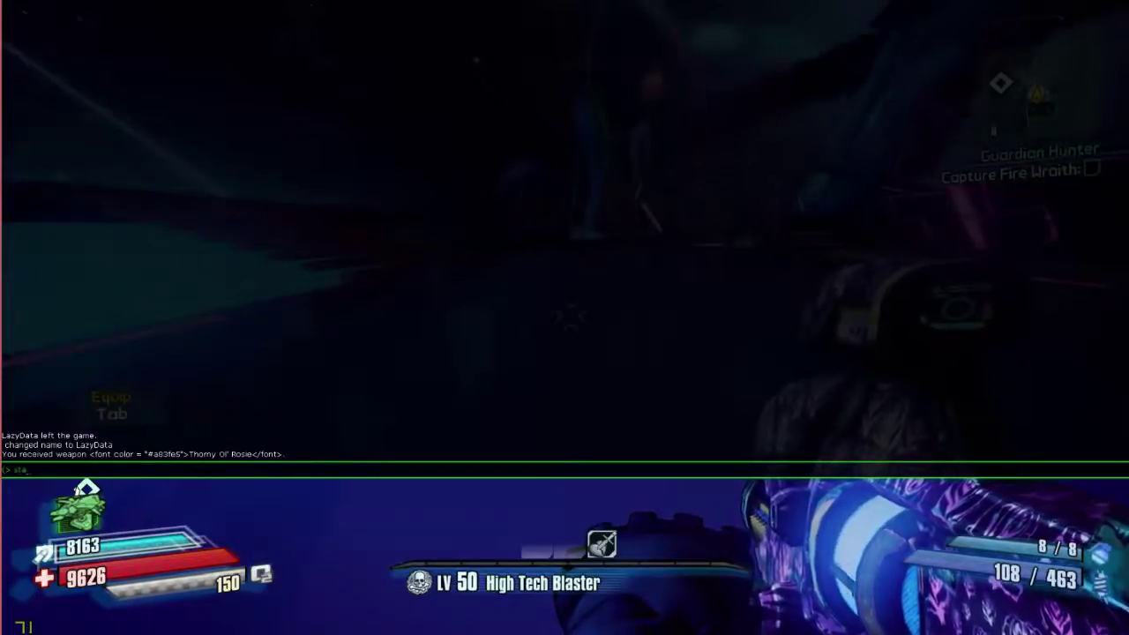
text(t fps)
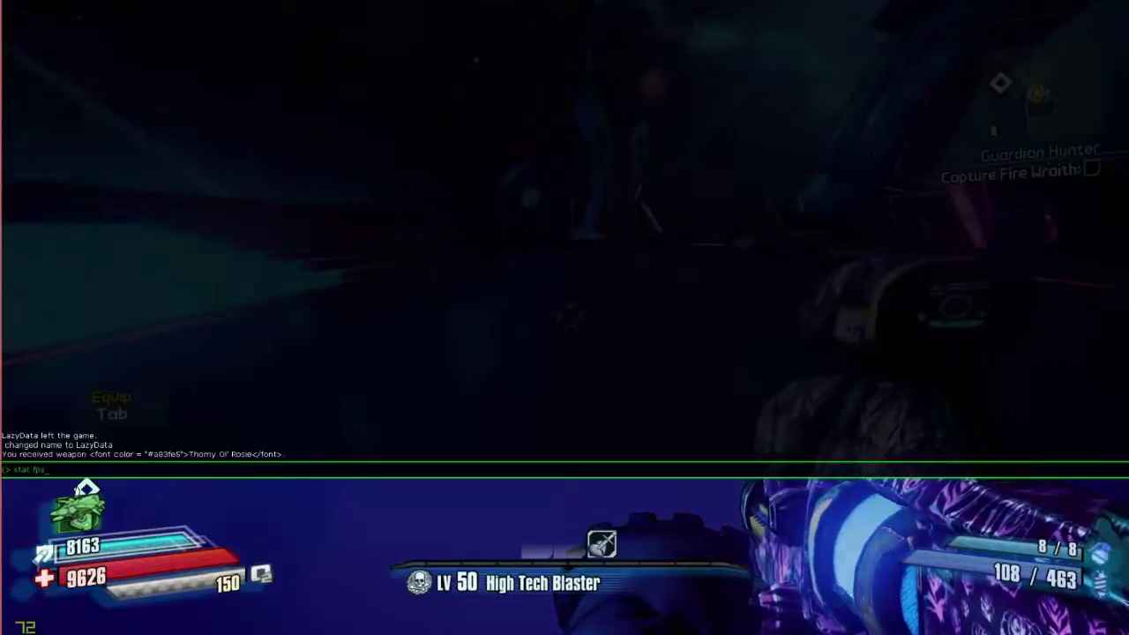
key(Return)
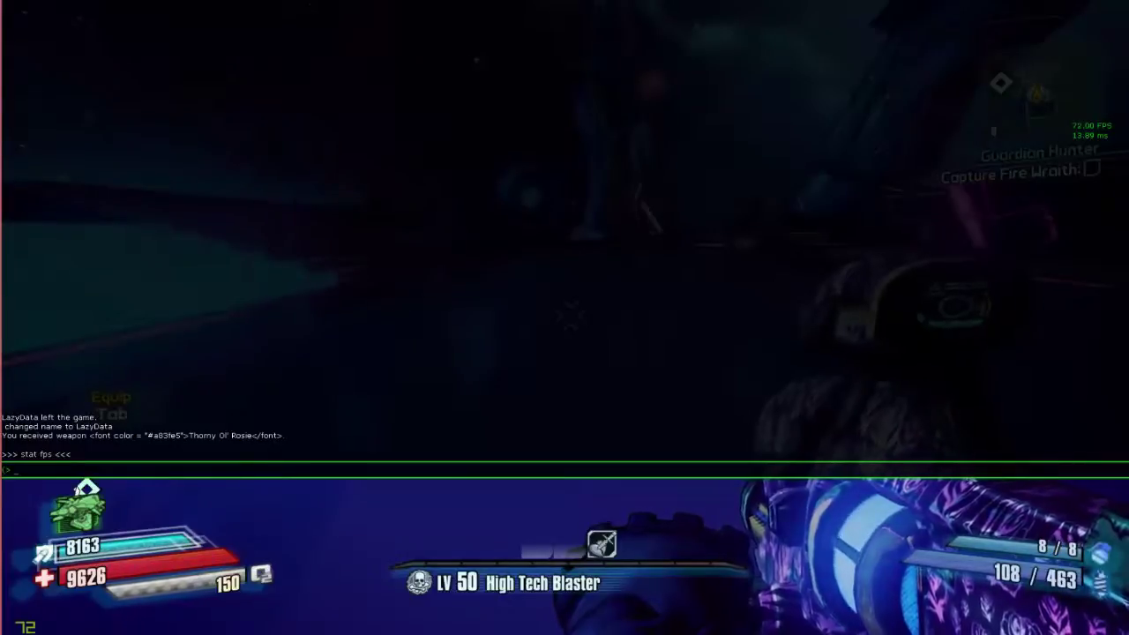
key(Escape)
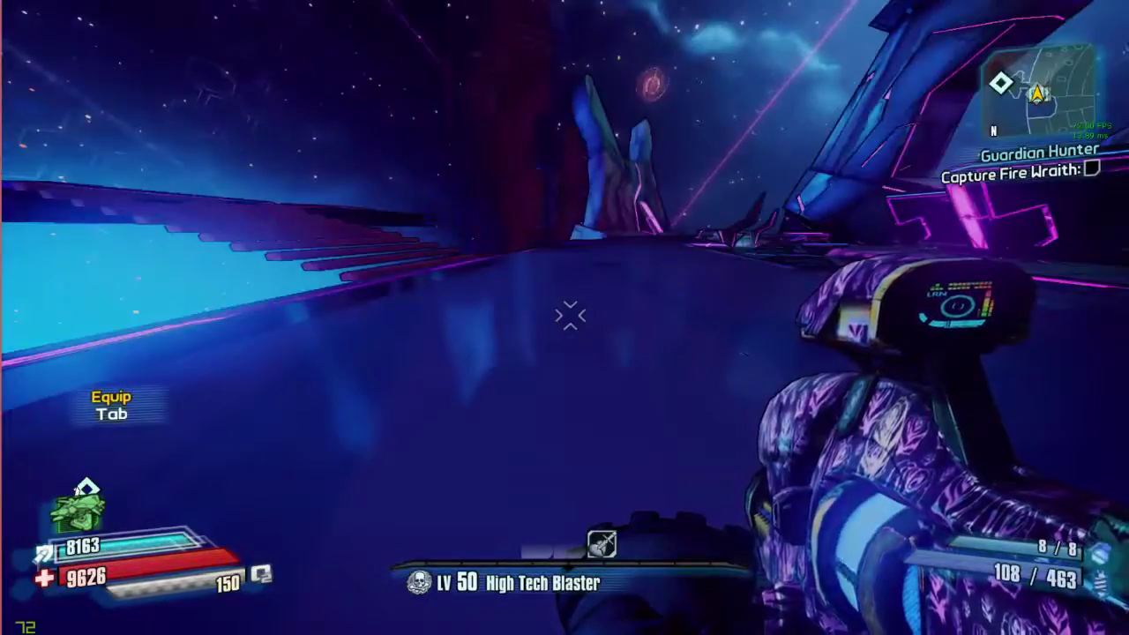
key(w)
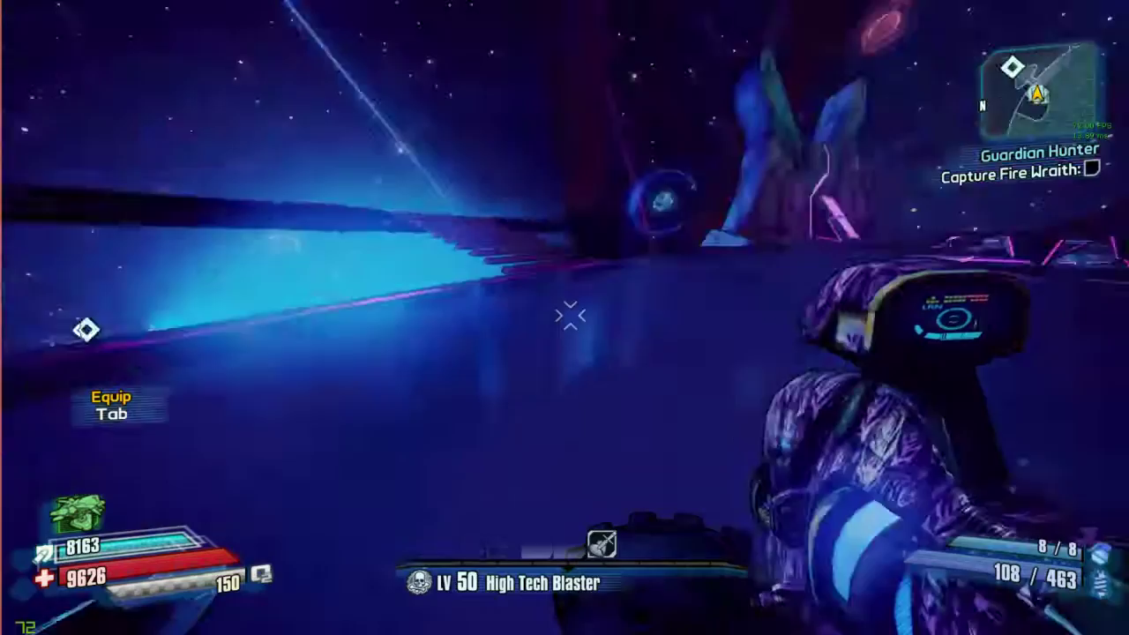
key(w)
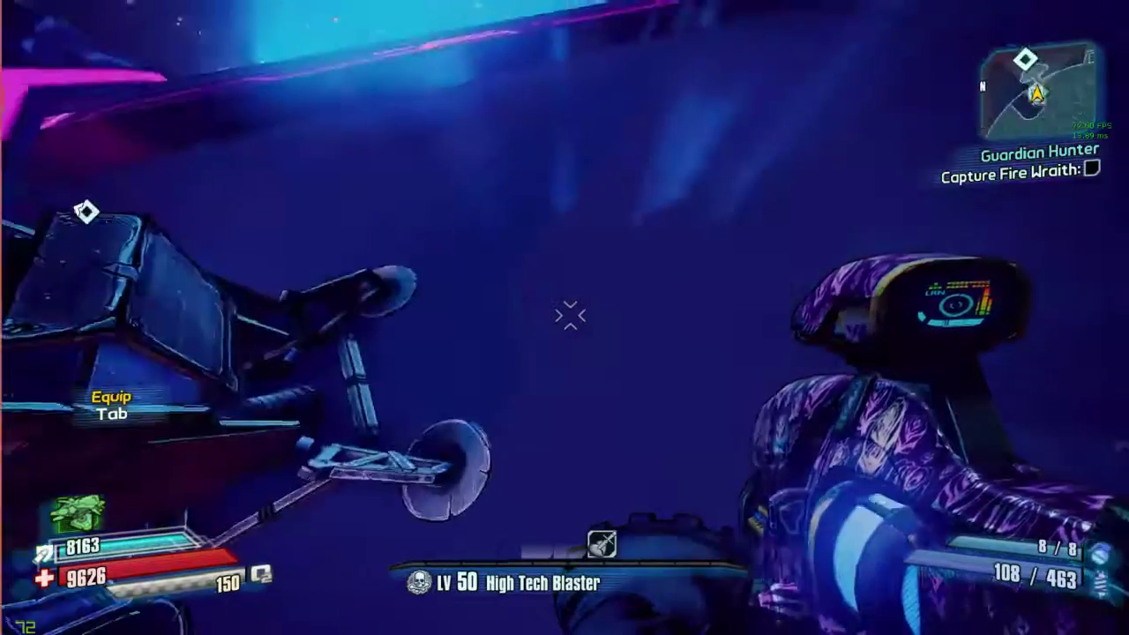
key(w)
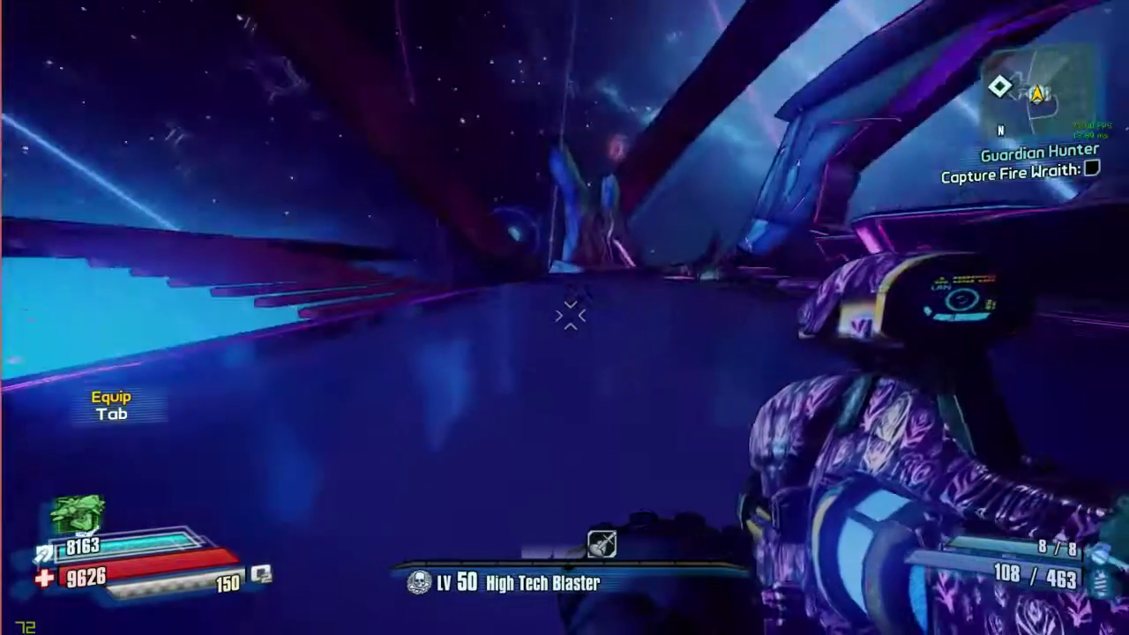
key(w)
Try field-of-view values of 1 and 180 with the fov command in the in-game console
key(grave)
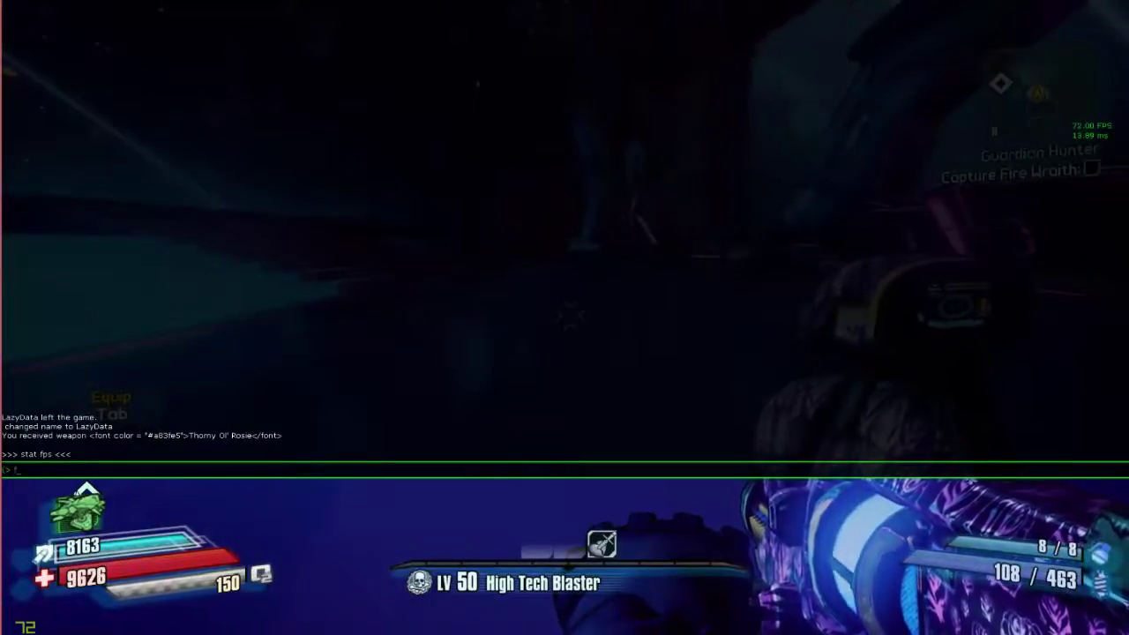
text(fov )
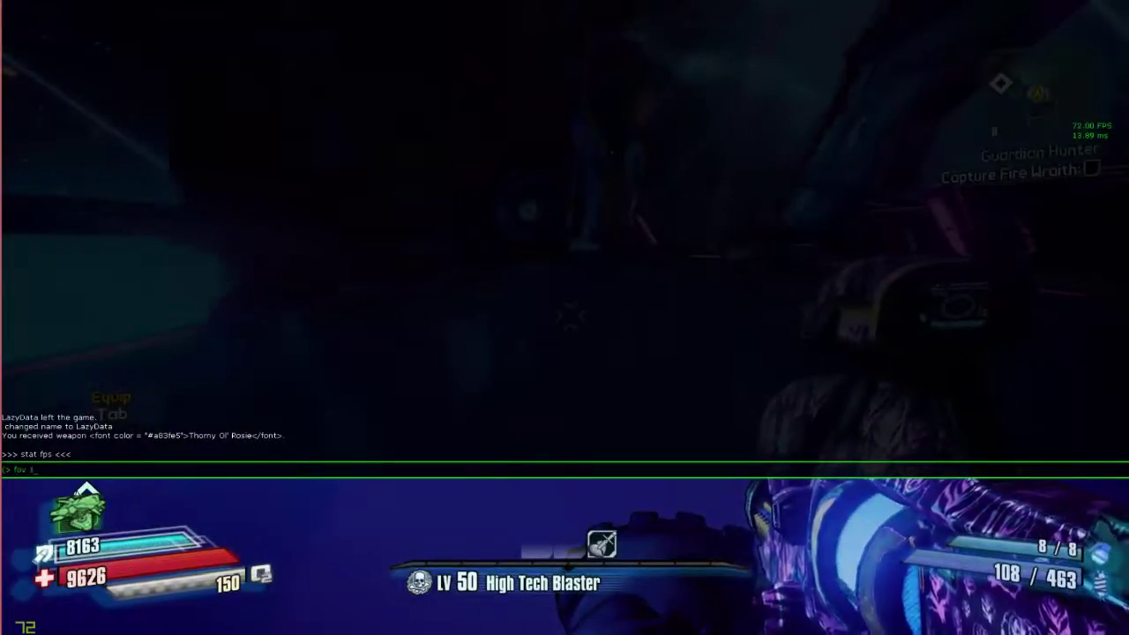
text(1)
key(Return)
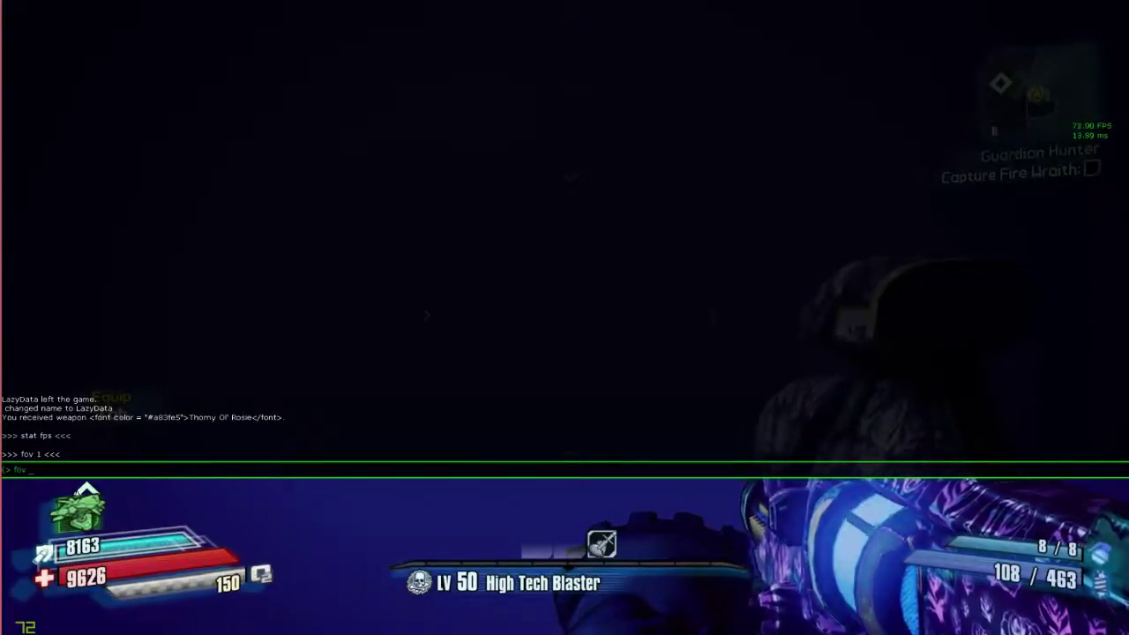
text(fov 180)
key(Return)
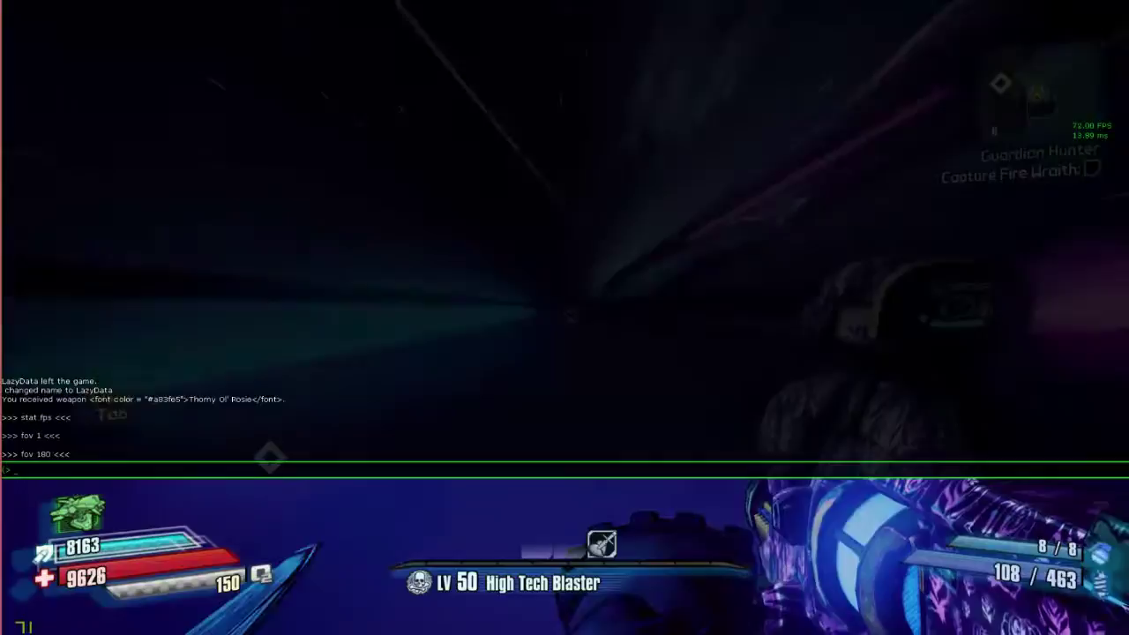
Try a field of view of 360 with the fov console command
text(fo)
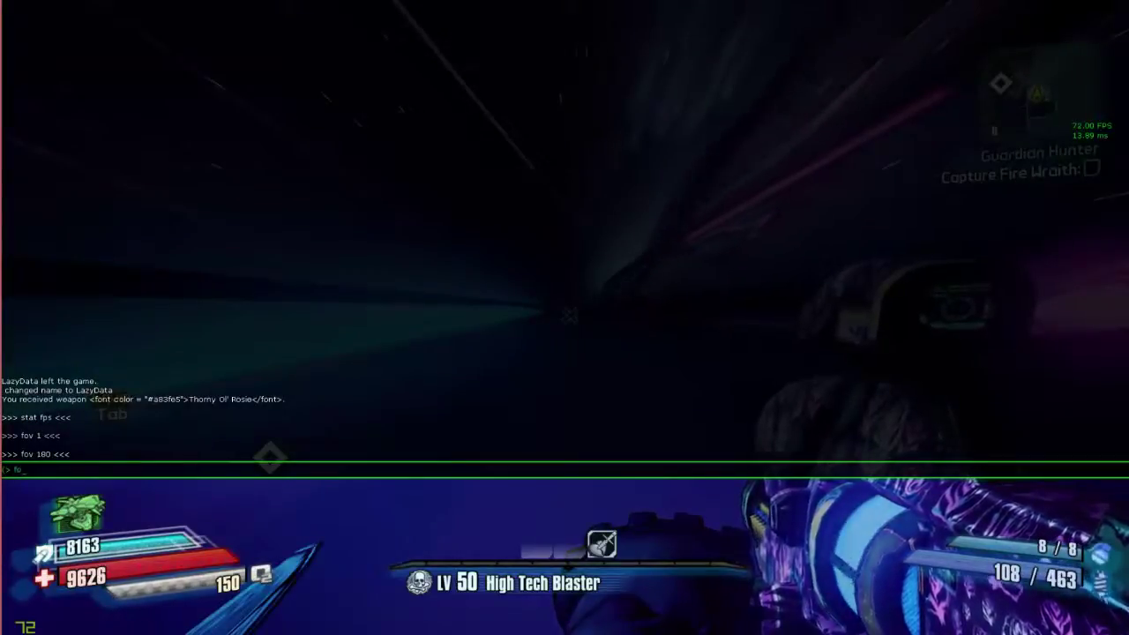
text(v 36)
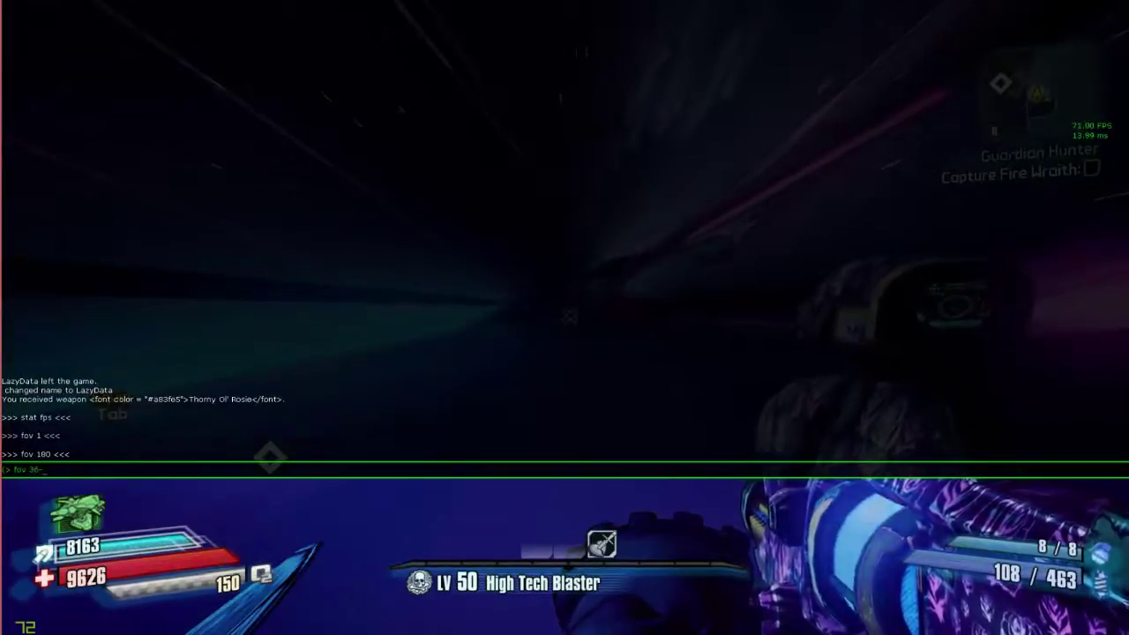
text(0)
key(Return)
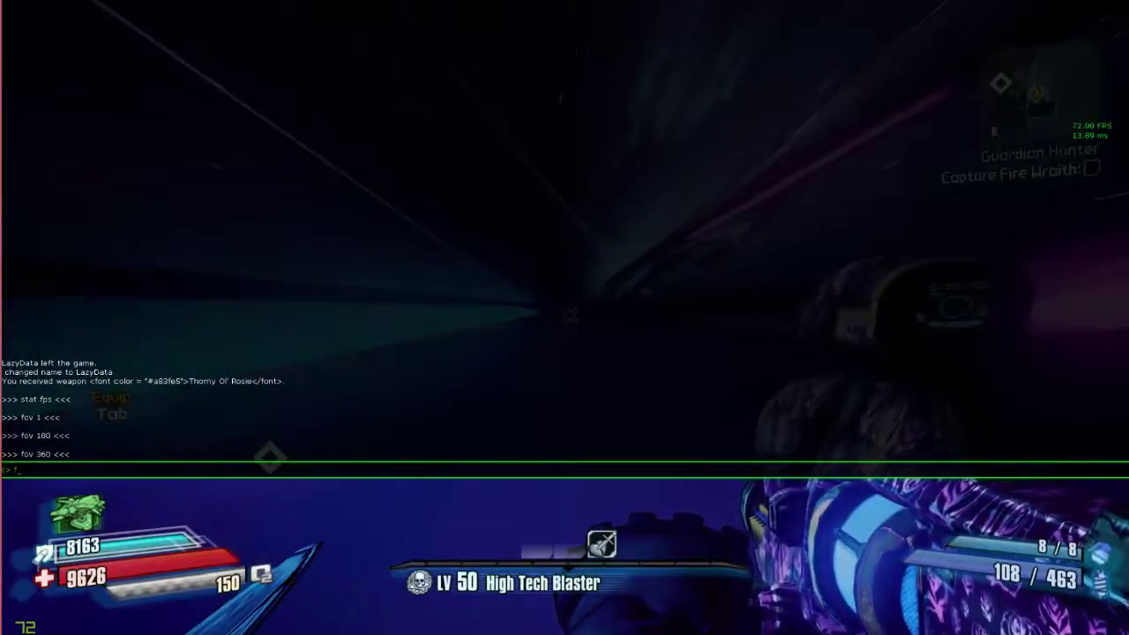
Set the field of view to 180 with the fov console command
text(fov 18)
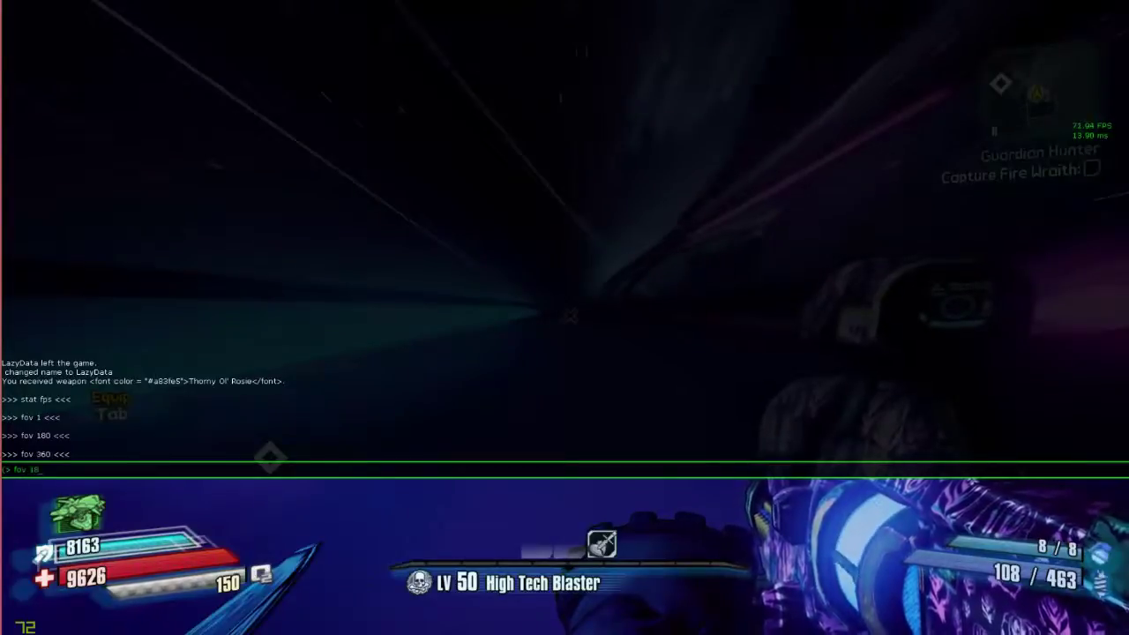
text(0)
key(Return)
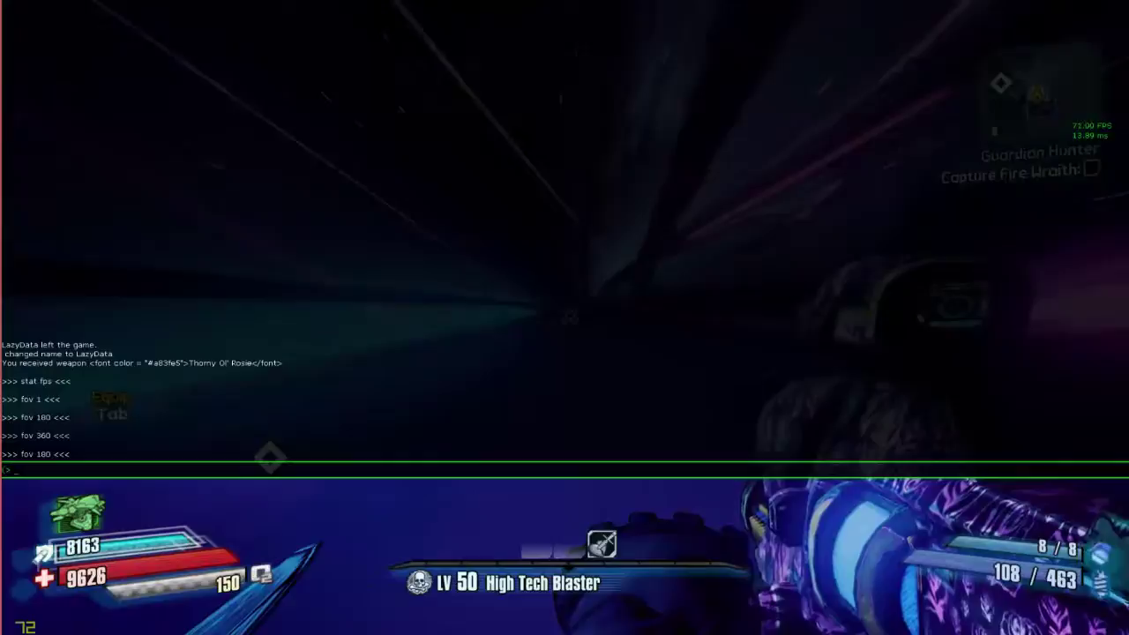
Set the field of view to 140 and hide the HUD using the fov and ToggleHud console commands, and close the console
text(fov 140)
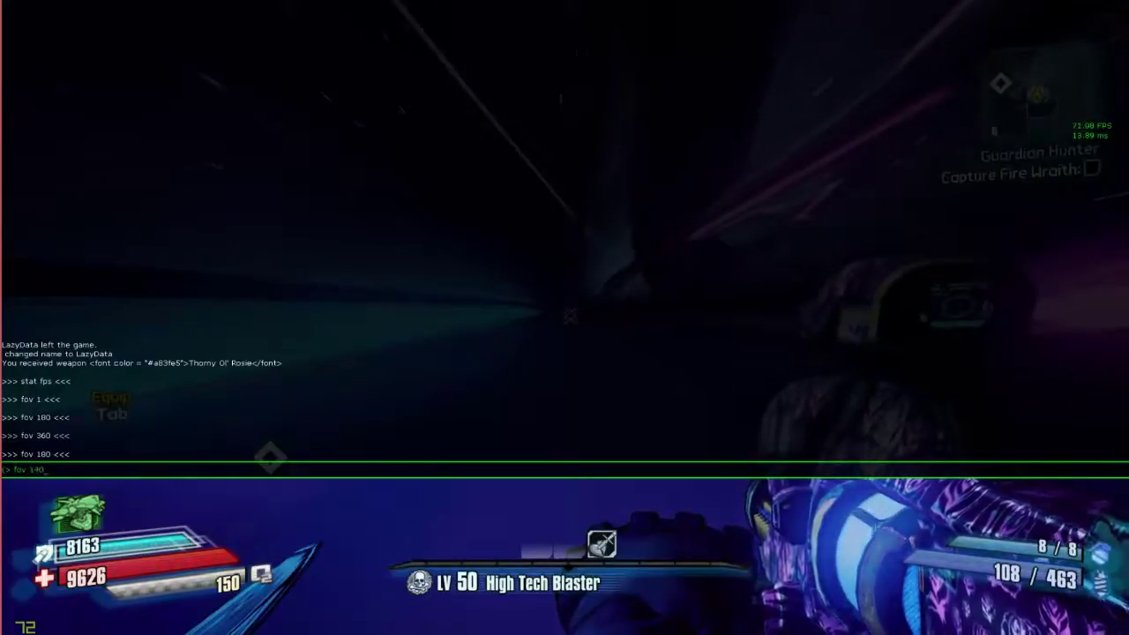
key(Return)
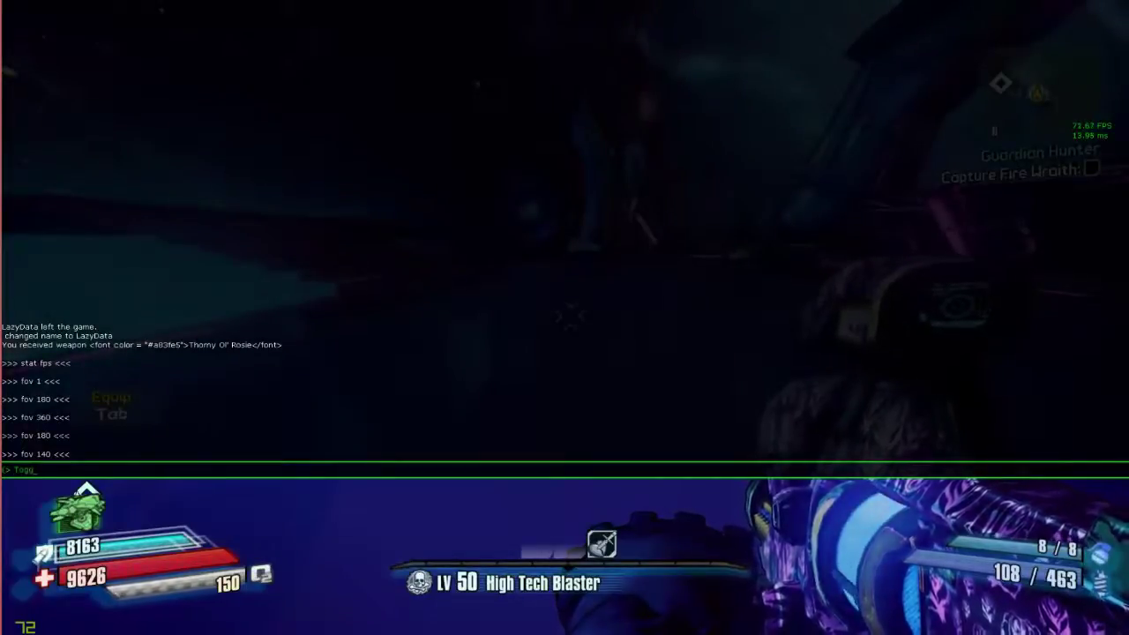
text(eHud)
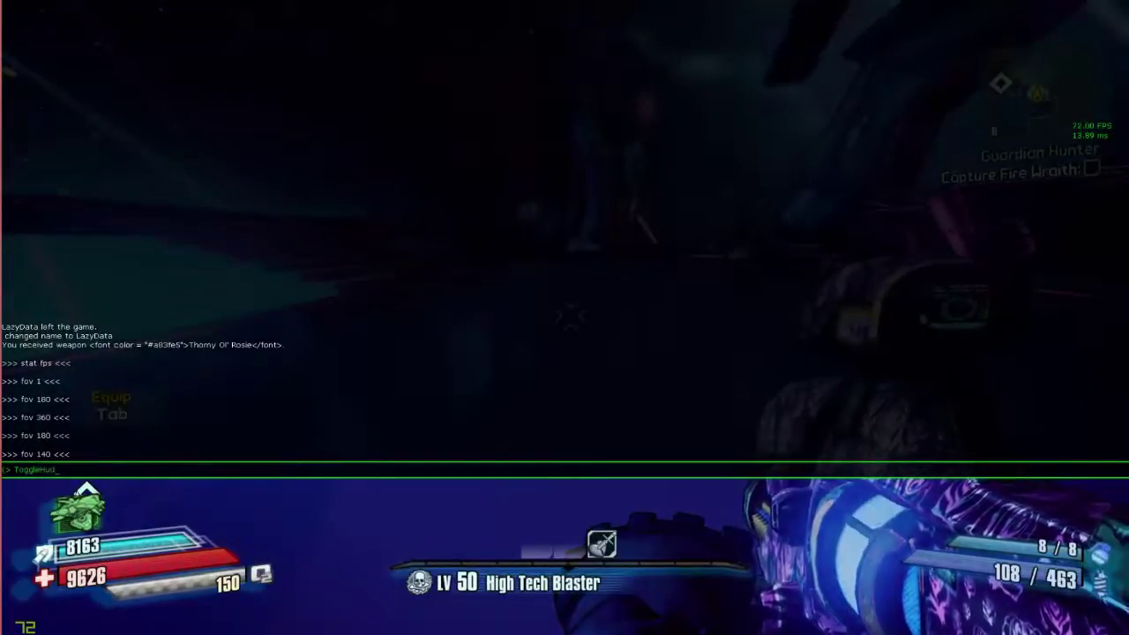
key(Return)
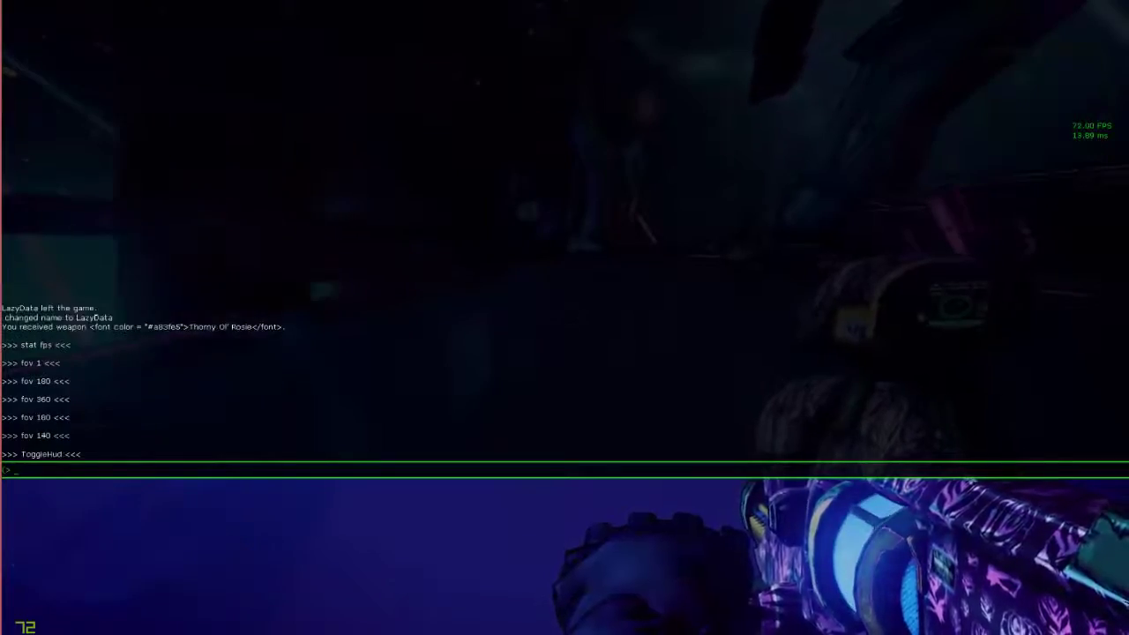
key(Escape)
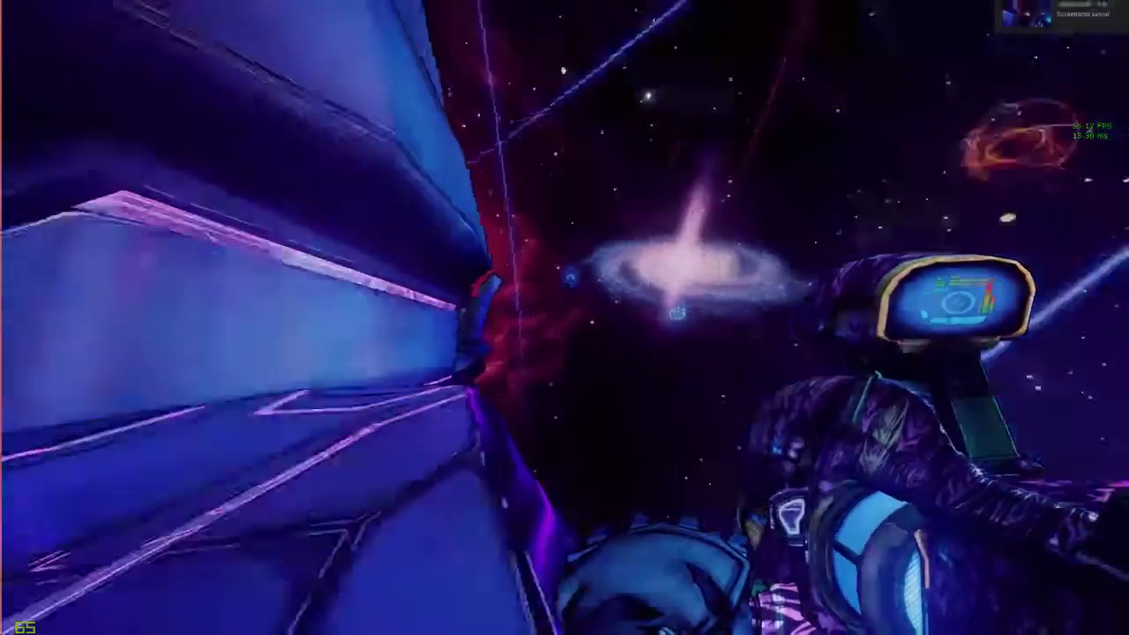
Move and jump around the game map to view the scene with the HUD hidden
key(w)
key(w)
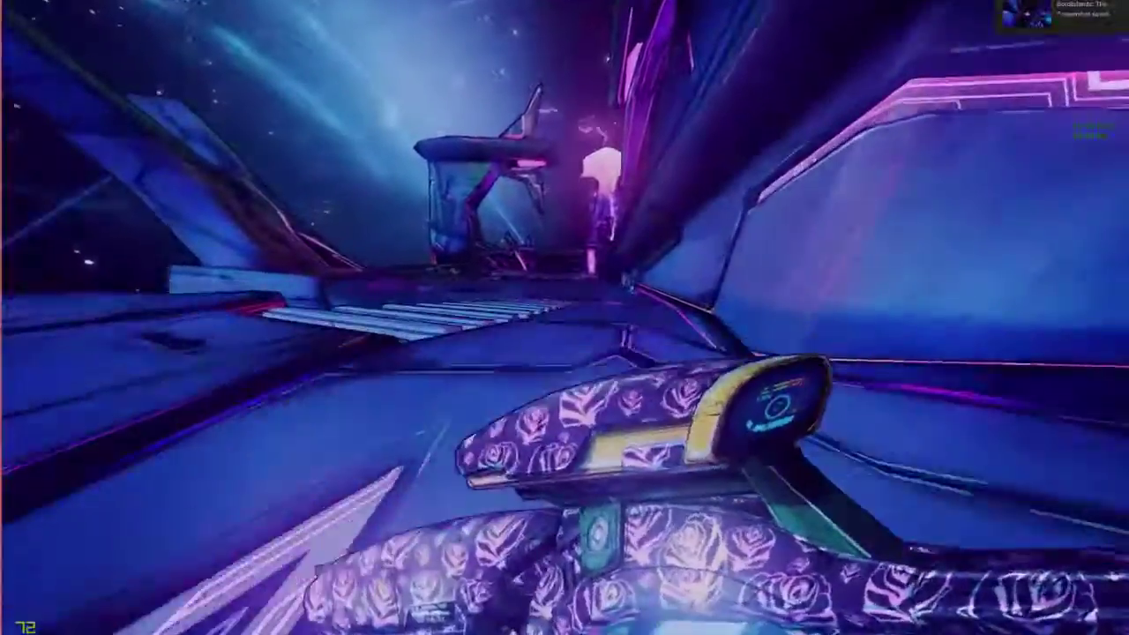
key(space)
key(r)
key(w)
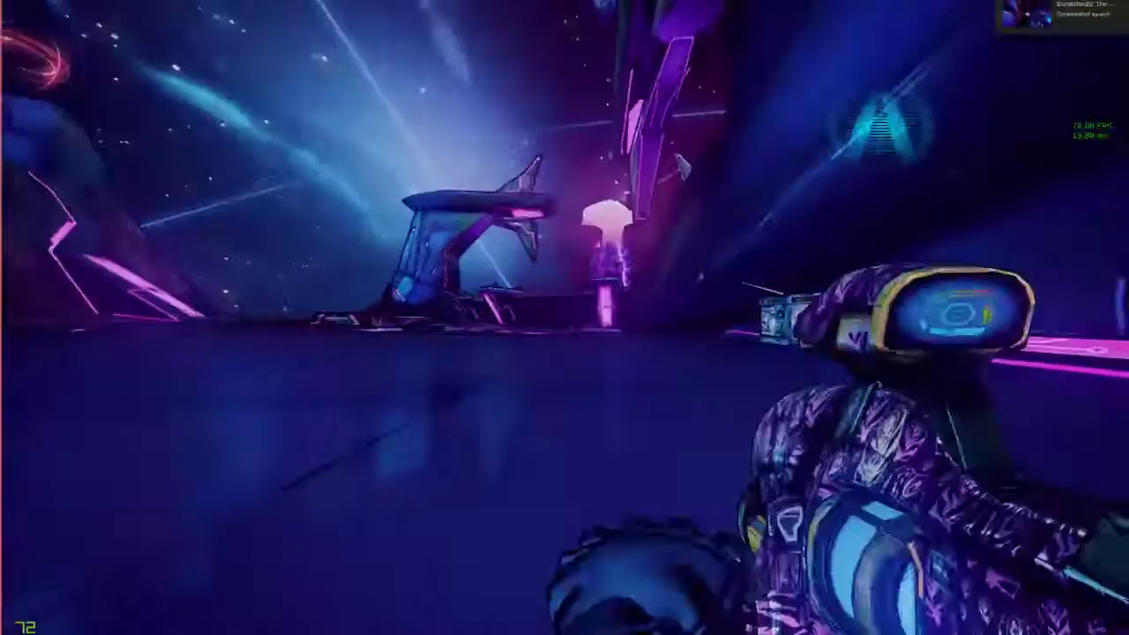
Reopen the in-game console and run togglehud to bring the HUD back
key(grave)
key(grave)
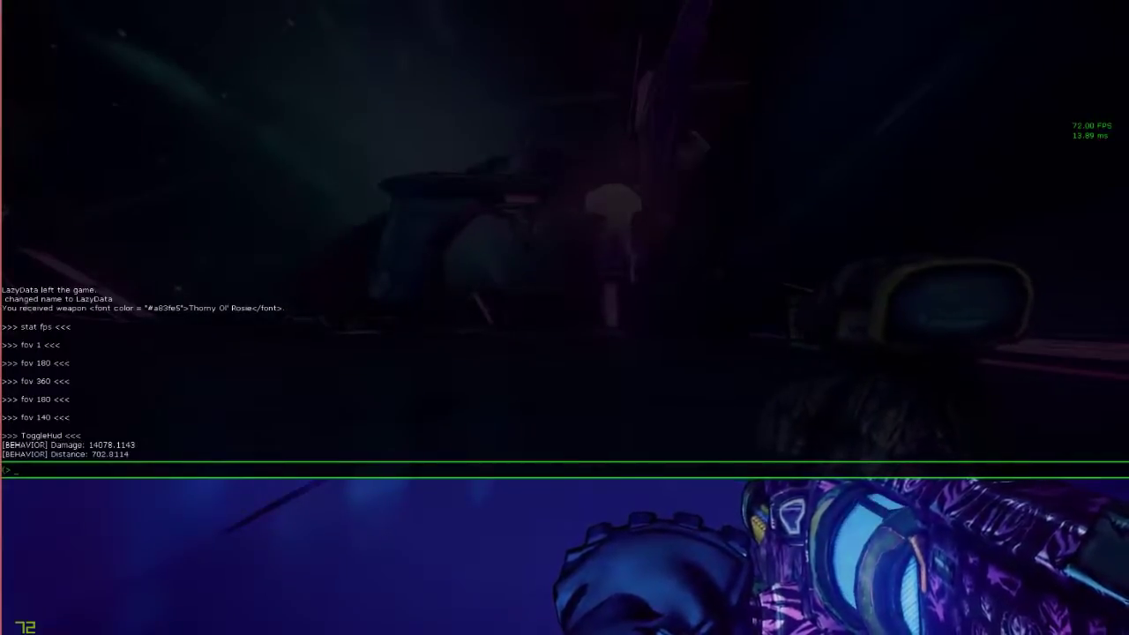
text(toggle)
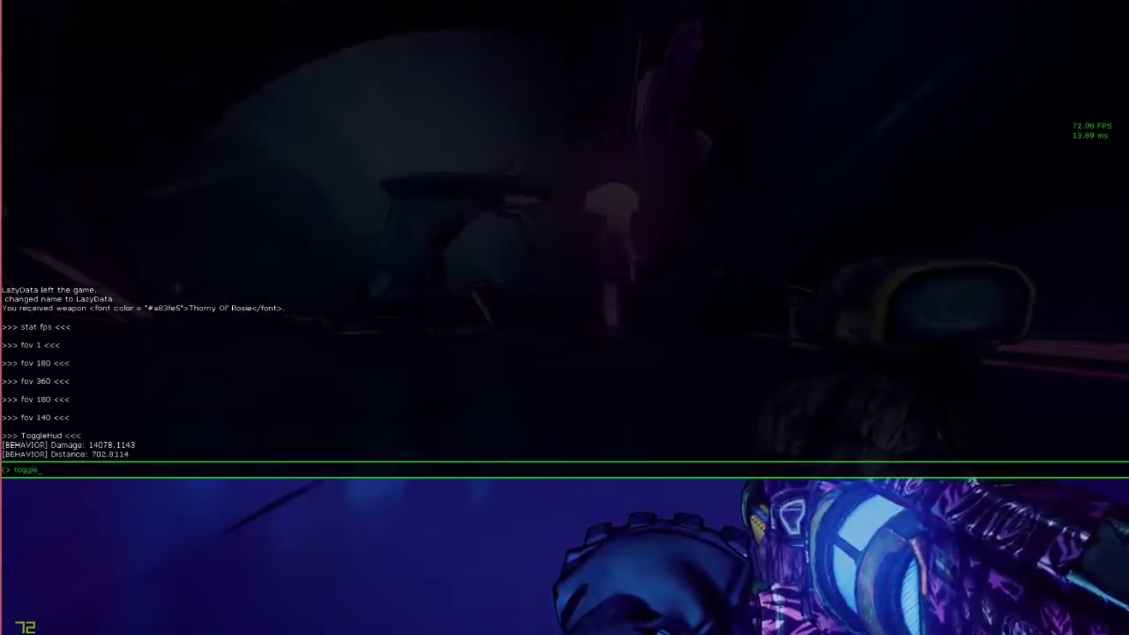
text(hud)
key(Return)
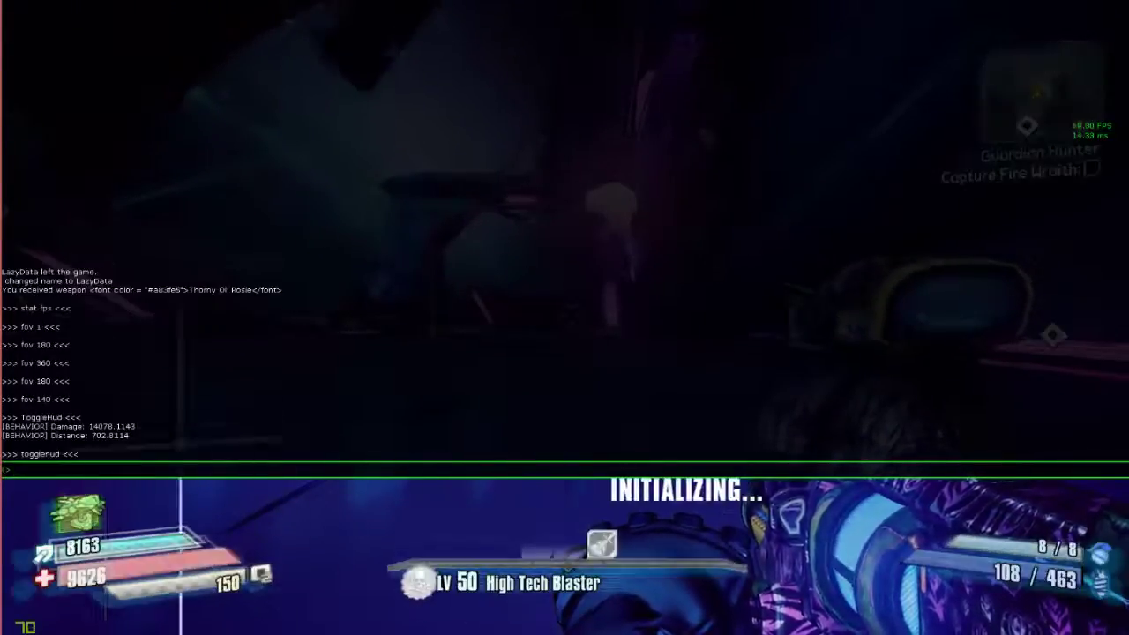